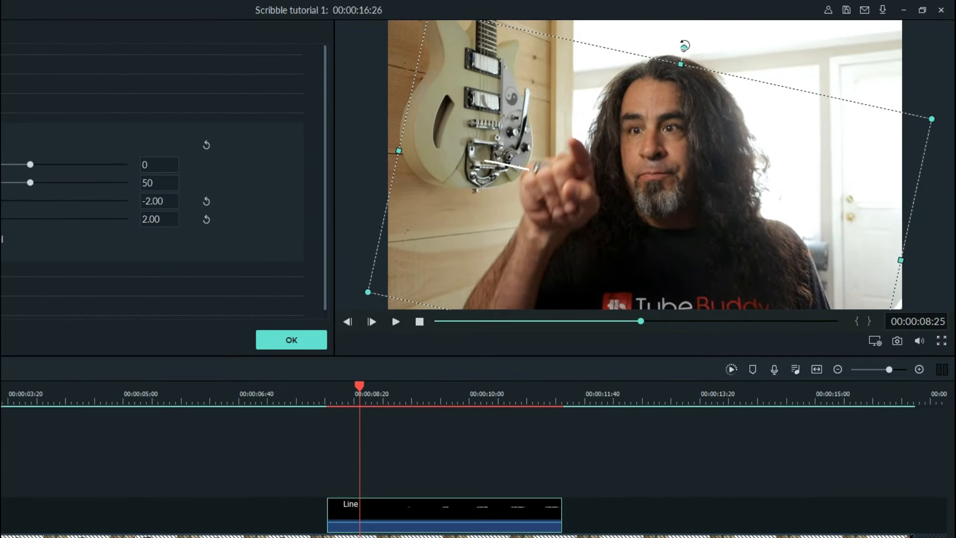
Rotate the Line overlay in the preview so the line runs vertically, and move it to the pointing fingertip.
{"action": "left_click_drag", "start_coordinate": [685, 46], "coordinate": [778, 206]}
{"action": "left_click_drag", "start_coordinate": [715, 78], "coordinate": [627, 142]}
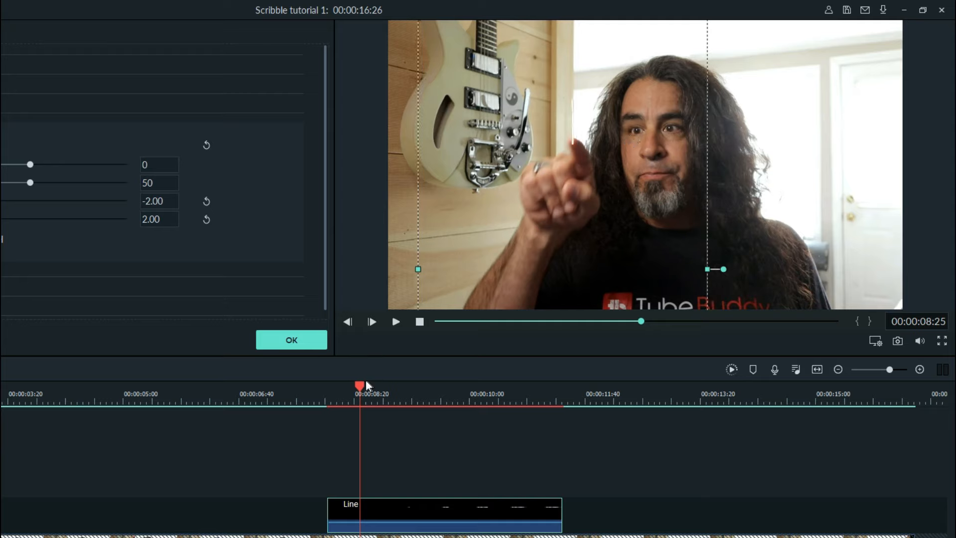
Make the Line clip start at 00:00:08:05 and position the line's beginning at the raised fingertip in the preview.
{"action": "left_click_drag", "start_coordinate": [361, 382], "coordinate": [330, 378]}
{"action": "left_click_drag", "start_coordinate": [394, 505], "coordinate": [380, 508]}
{"action": "left_click_drag", "start_coordinate": [308, 510], "coordinate": [338, 510]}
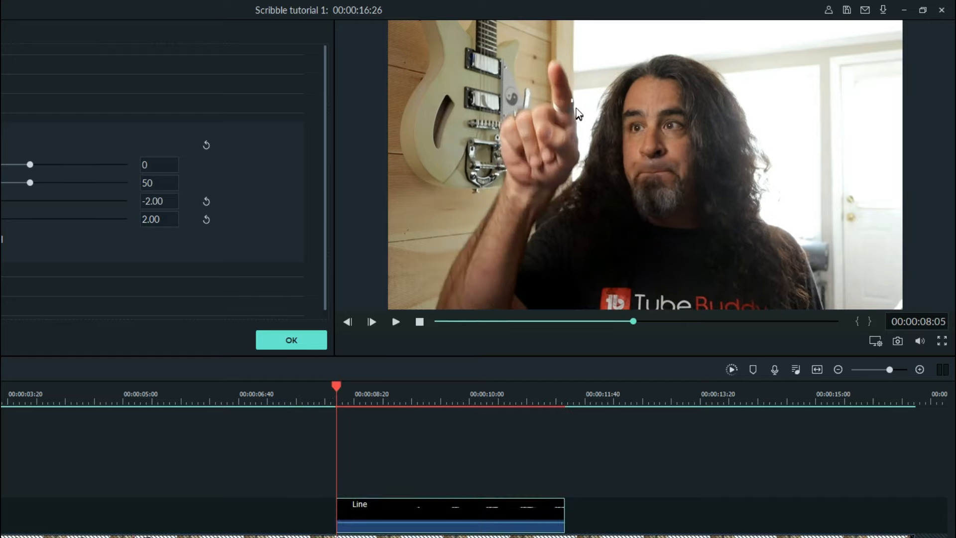
{"action": "left_click_drag", "start_coordinate": [572, 103], "coordinate": [558, 76]}
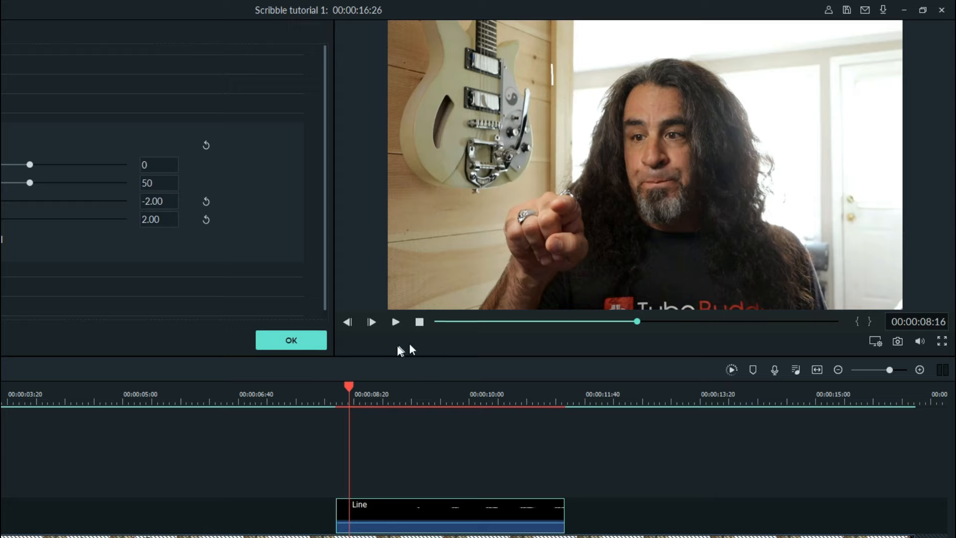
{"action": "left_click", "coordinate": [283, 341]}
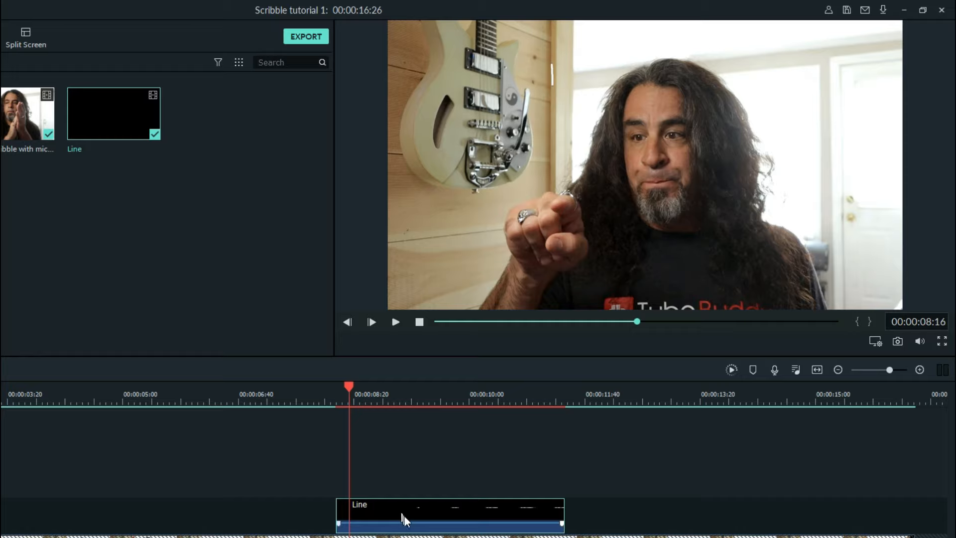
Set the Line clip's playback speed to 8 and play it back.
{"action": "right_click", "coordinate": [392, 508]}
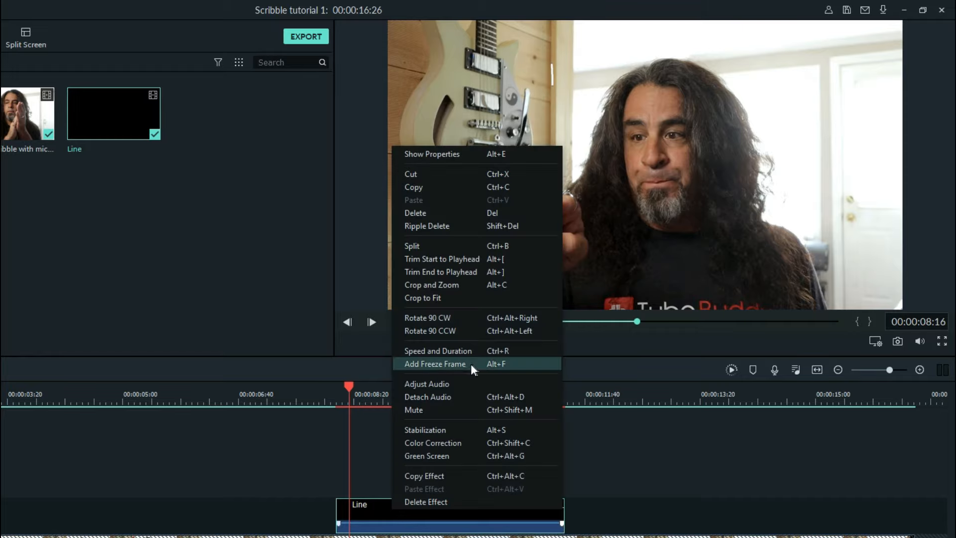
{"action": "left_click", "coordinate": [450, 349]}
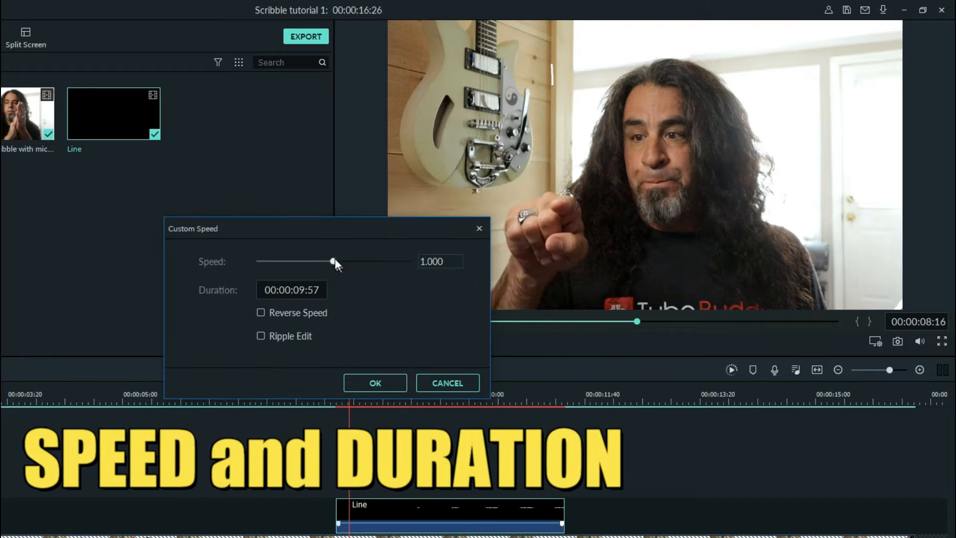
{"action": "left_click_drag", "start_coordinate": [332, 261], "coordinate": [341, 260]}
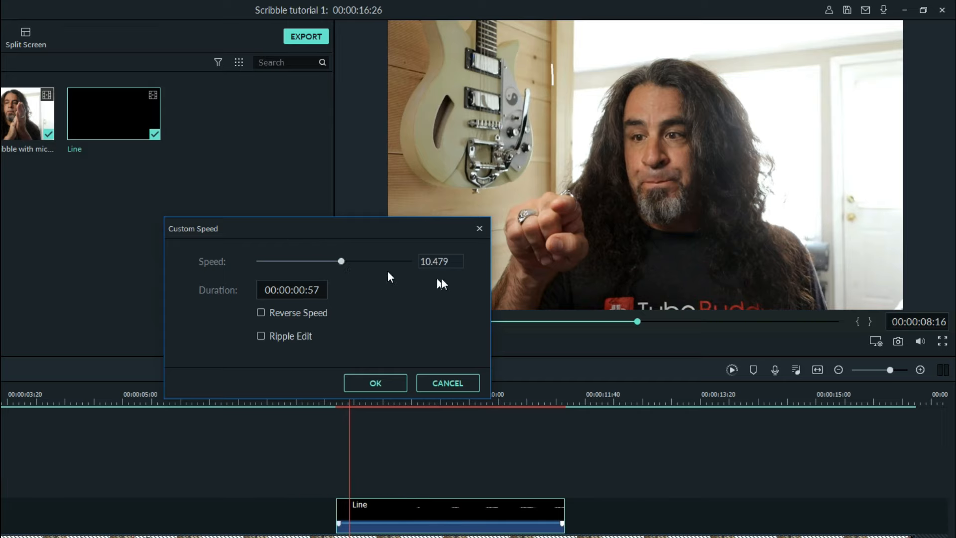
{"action": "left_click", "coordinate": [440, 260]}
{"action": "type", "text": "8"}
{"action": "left_click", "coordinate": [377, 377]}
{"action": "key", "text": "space"}
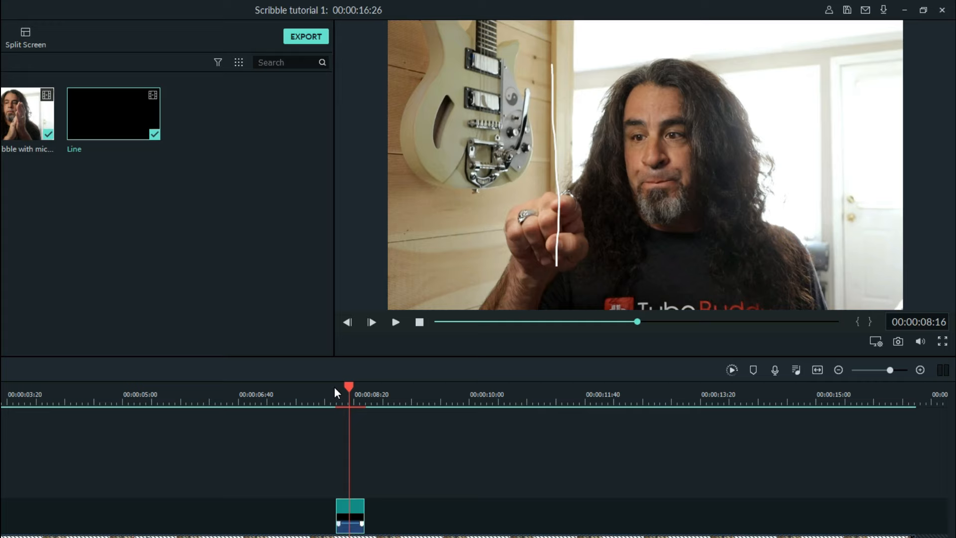
Trim the Line clip's end to 00:00:08:16 and set its playback speed to 7.
{"action": "left_click_drag", "start_coordinate": [364, 506], "coordinate": [350, 506]}
{"action": "key", "text": "Left"}
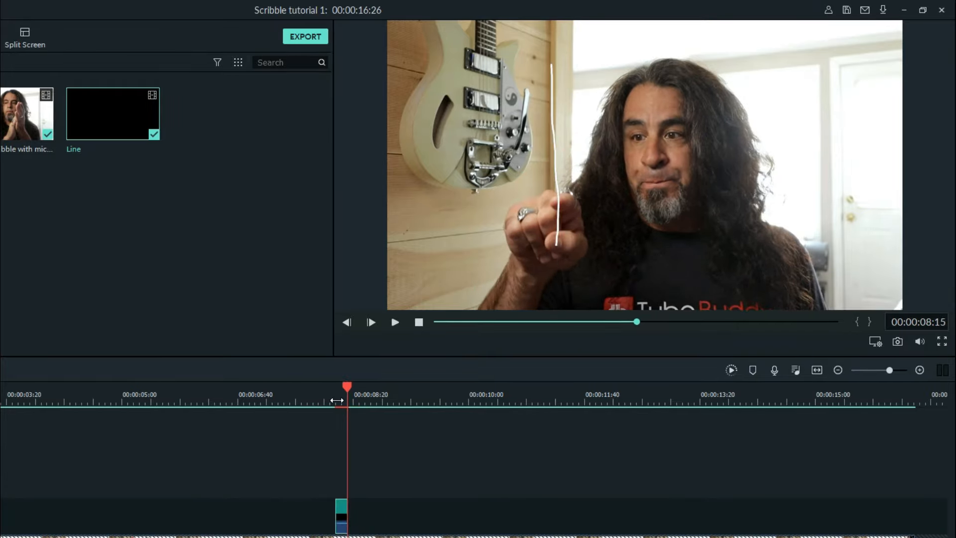
{"action": "right_click", "coordinate": [341, 509]}
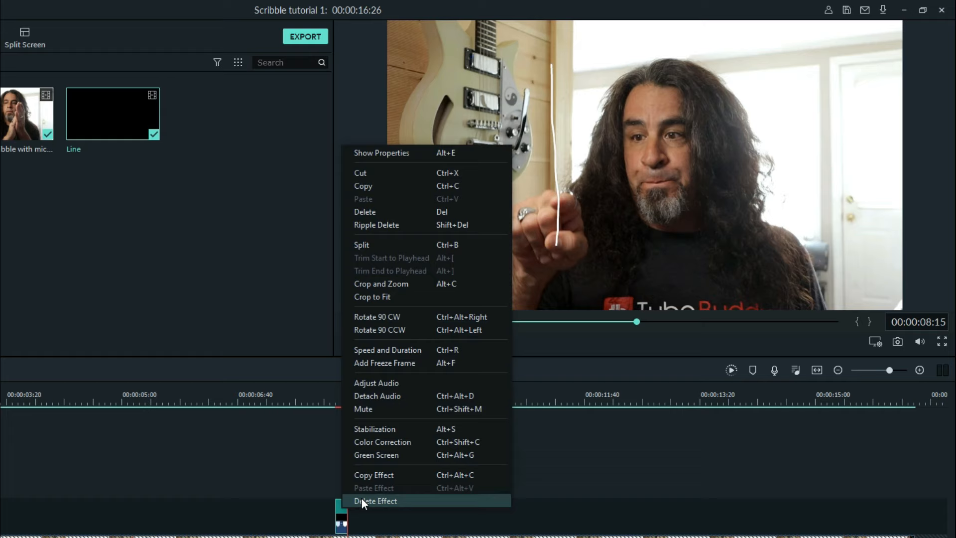
{"action": "left_click", "coordinate": [416, 347]}
{"action": "key", "text": "ctrl+a"}
{"action": "type", "text": "9"}
{"action": "left_click", "coordinate": [390, 382]}
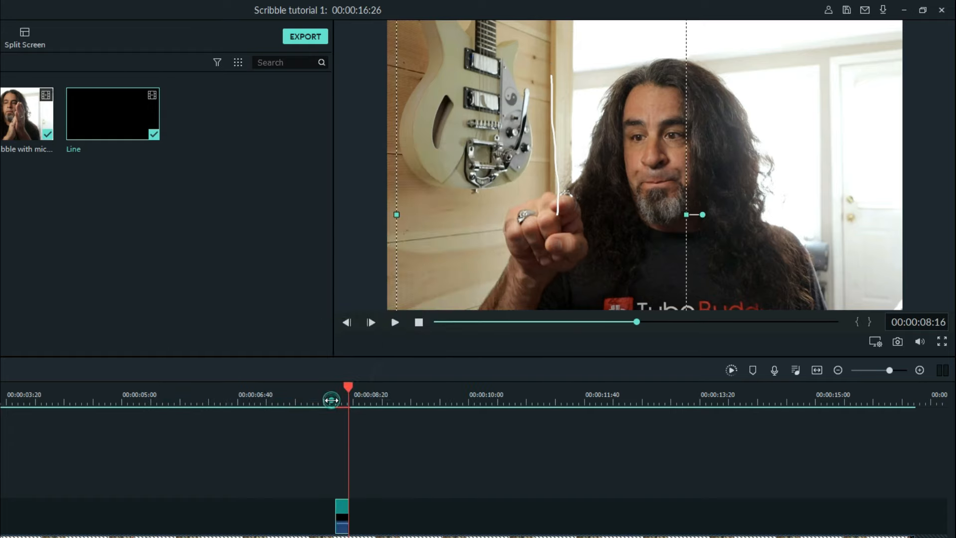
Play and step frame by frame through the Line clip to check the line's growth against the finger's movement.
{"action": "left_click", "coordinate": [330, 404]}
{"action": "key", "text": "space"}
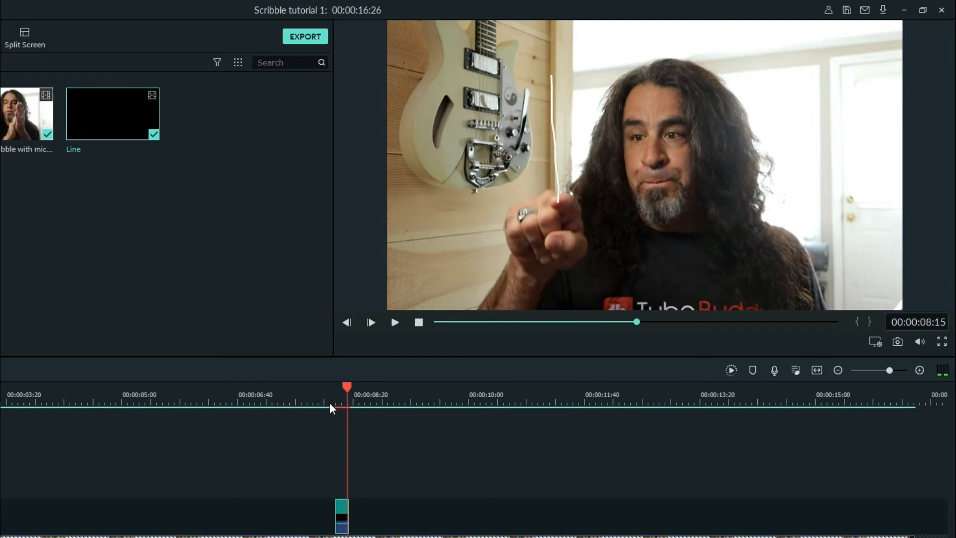
{"action": "key", "text": "Right"}
{"action": "key", "text": "Left"}
{"action": "key", "text": "Left"}
{"action": "key", "text": "Left"}
{"action": "key", "text": "Left"}
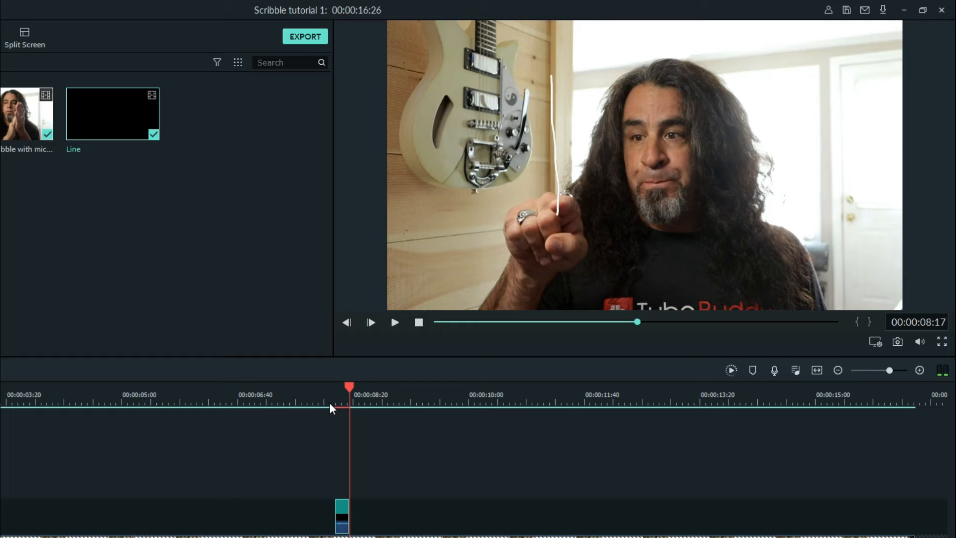
{"action": "key", "text": "Left"}
{"action": "key", "text": "Left"}
{"action": "key", "text": "Left"}
{"action": "key", "text": "Left"}
{"action": "key", "text": "Left"}
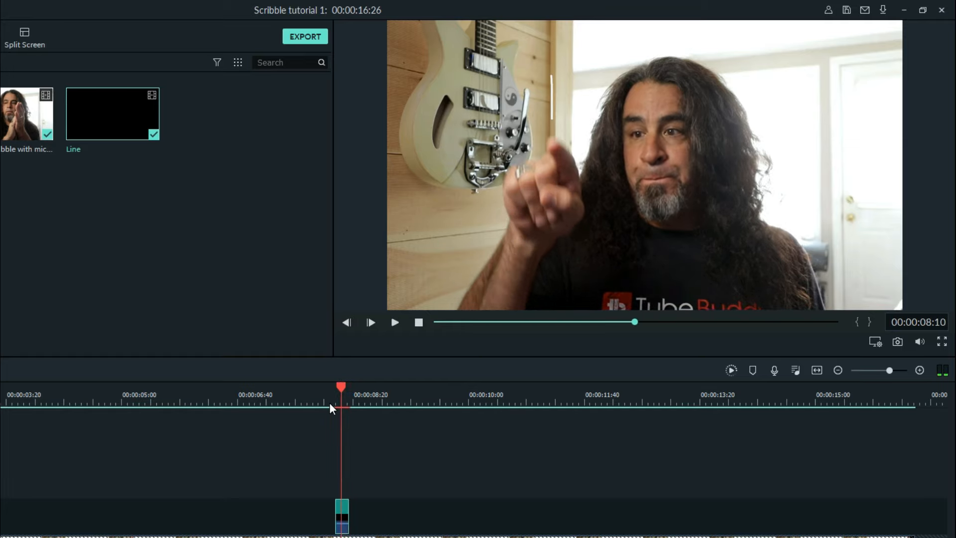
{"action": "key", "text": "space"}
{"action": "key", "text": "Left"}
{"action": "key", "text": "Right"}
{"action": "key", "text": "Right"}
{"action": "left_click", "coordinate": [334, 404]}
{"action": "key", "text": "Right"}
{"action": "key", "text": "Right"}
{"action": "key", "text": "Right"}
{"action": "key", "text": "Right"}
{"action": "key", "text": "Right"}
{"action": "key", "text": "Right"}
{"action": "key", "text": "Right"}
{"action": "key", "text": "Right"}
{"action": "key", "text": "Right"}
{"action": "key", "text": "Right"}
{"action": "key", "text": "Right"}
{"action": "key", "text": "Right"}
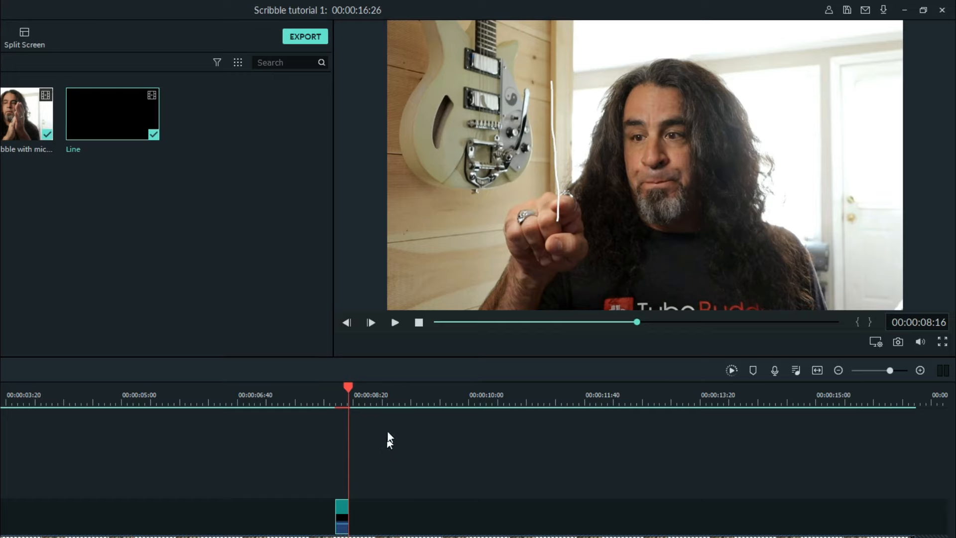
Take a snapshot of the finished line at 00:00:08:16, the Line clip's last frame, with the footage on video track 1 hidden.
{"action": "scroll", "coordinate": [374, 395], "scroll_direction": "up", "scroll_amount": 3}
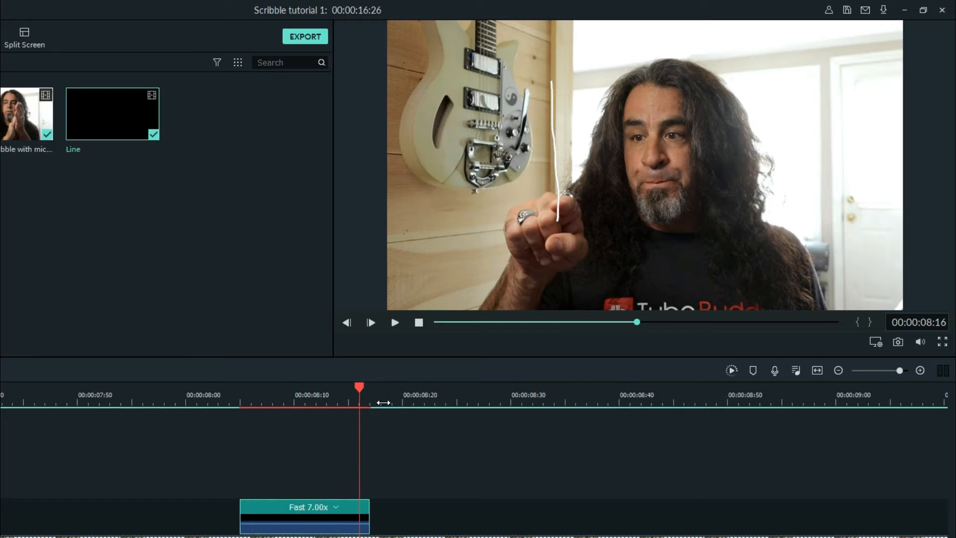
{"action": "scroll", "coordinate": [376, 401], "scroll_direction": "up", "scroll_amount": 2}
{"action": "key", "text": "Right"}
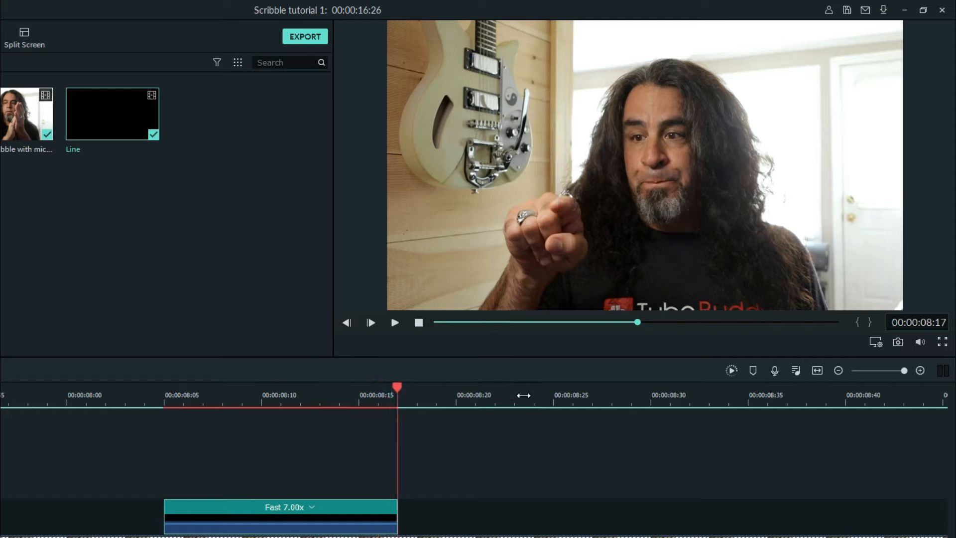
{"action": "key", "text": "Left"}
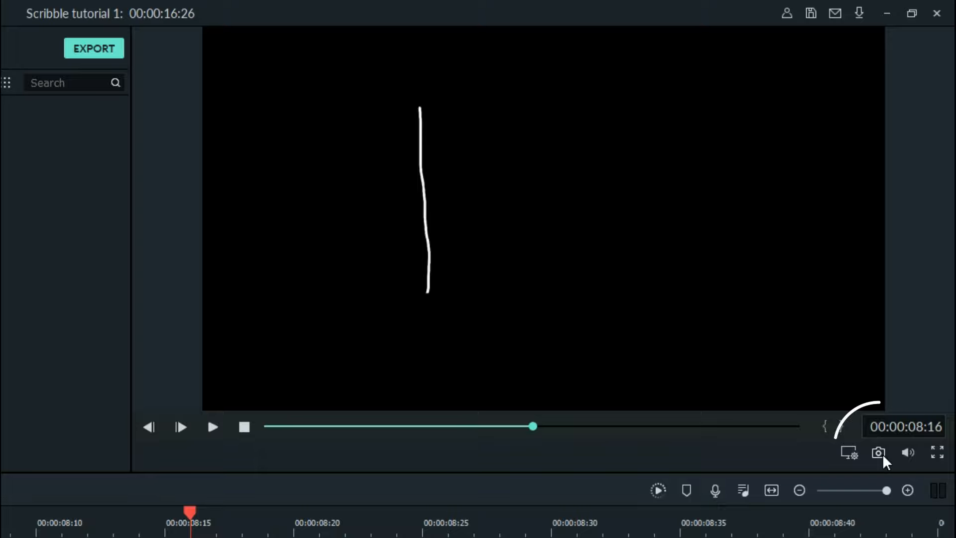
{"action": "left_click", "coordinate": [882, 456]}
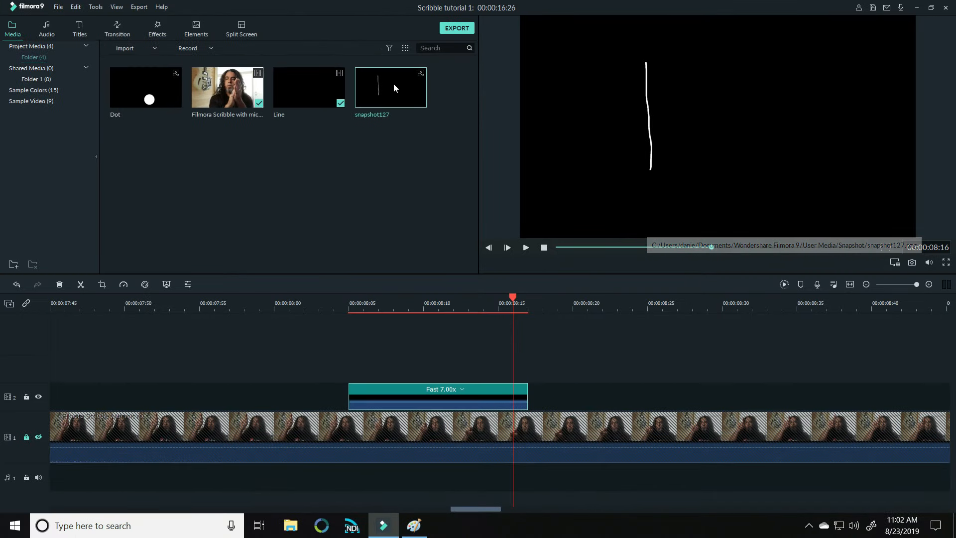
Place snapshot127 directly after the Line clip on video track 2 and show the footage on track 1 again.
{"action": "mouse_move", "coordinate": [396, 89]}
{"action": "left_click_drag", "start_coordinate": [403, 89], "coordinate": [529, 393]}
{"action": "left_click", "coordinate": [38, 437]}
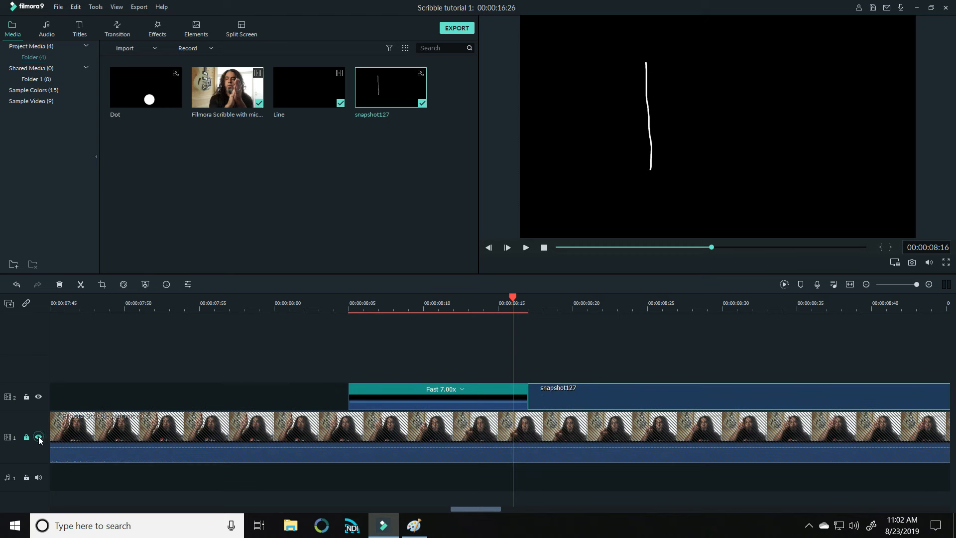
{"action": "left_click", "coordinate": [542, 311]}
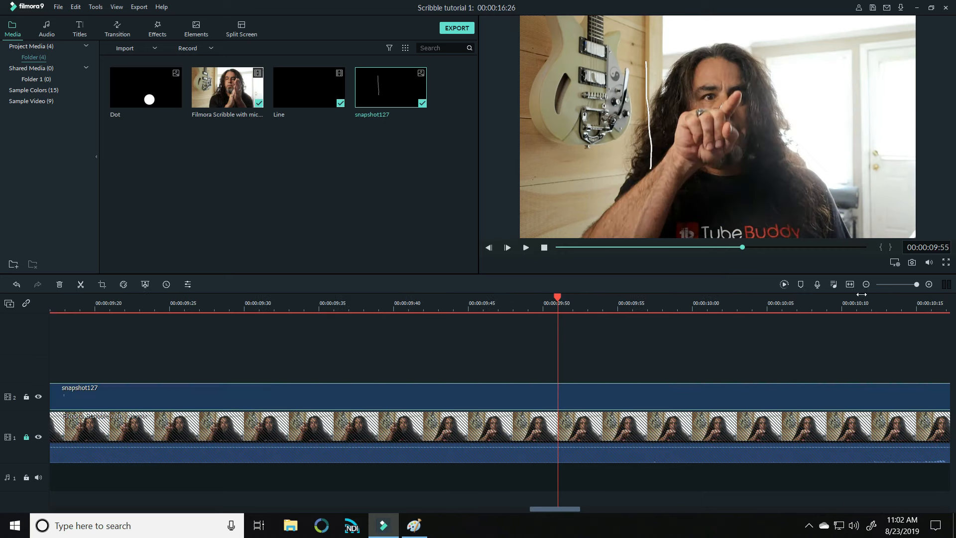
Fit the whole project in the timeline and extend the snapshot127 clip until shortly before the footage ends.
{"action": "left_click", "coordinate": [850, 284]}
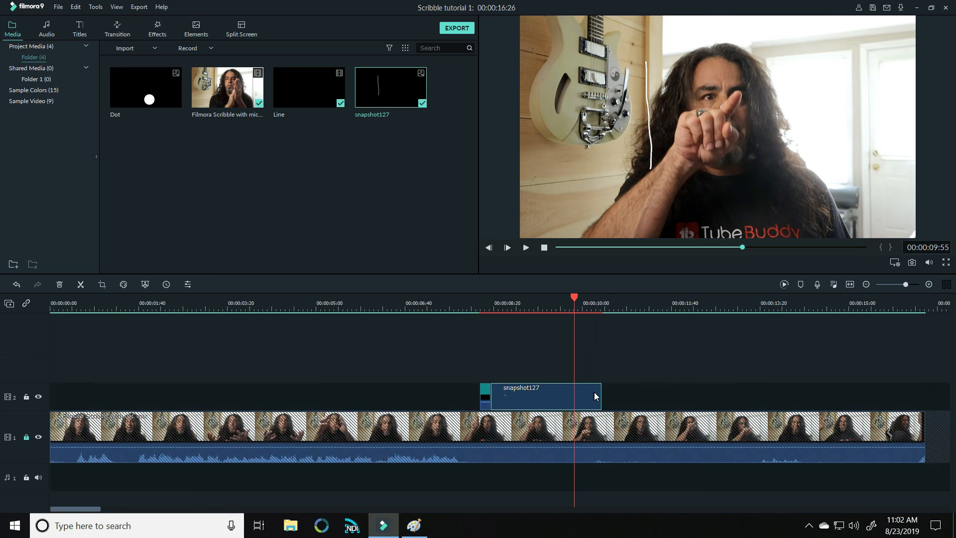
{"action": "left_click_drag", "start_coordinate": [601, 396], "coordinate": [902, 388]}
{"action": "right_click", "coordinate": [849, 400]}
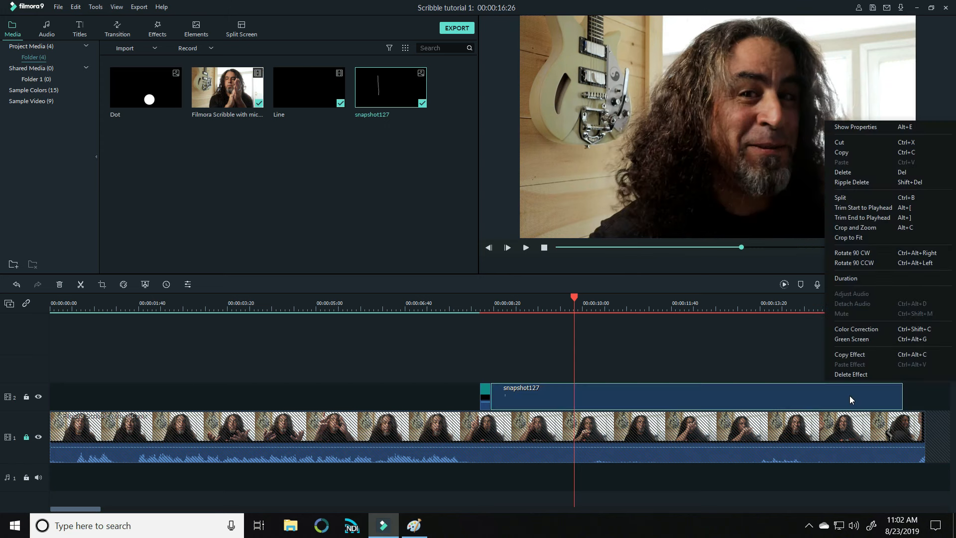
{"action": "left_click", "coordinate": [753, 365]}
Play the line animation back from 00:00:08:05 and remove the snapshot127 clip from the timeline.
{"action": "left_click", "coordinate": [481, 308]}
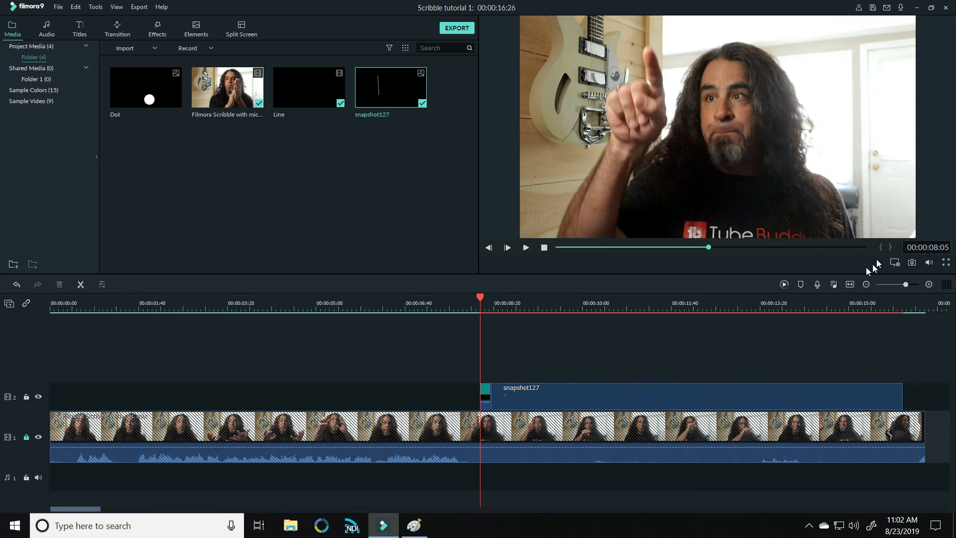
{"action": "left_click", "coordinate": [526, 247]}
{"action": "left_click", "coordinate": [526, 248]}
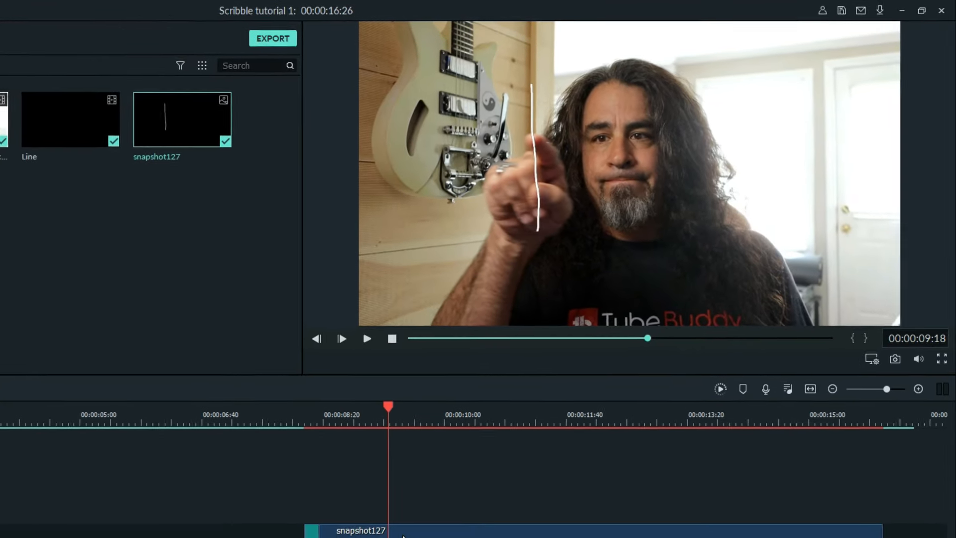
{"action": "left_click", "coordinate": [509, 452]}
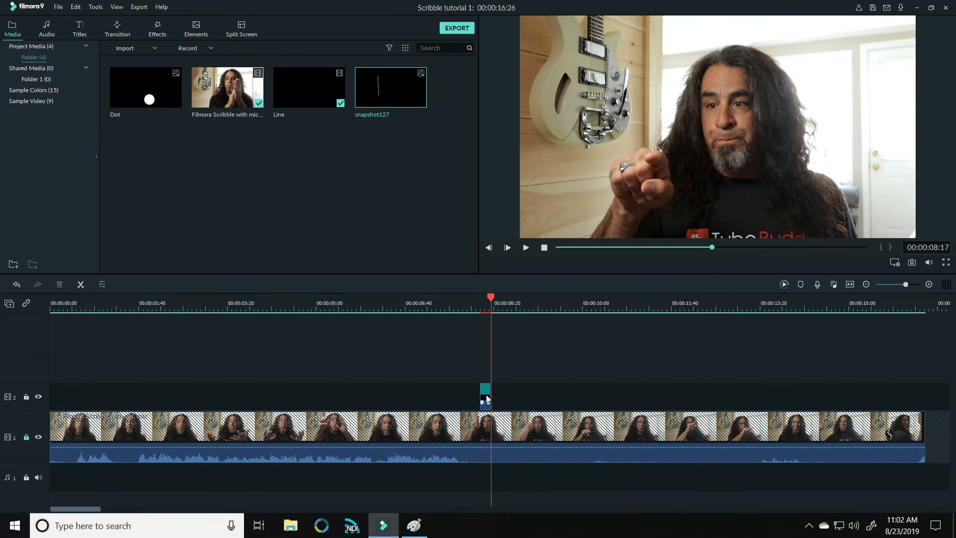
Set the Line clip's Chroma Key Edge Thickness to 4.49 and Edge Feather to 0.00, and preview the outlined line.
{"action": "left_click_drag", "start_coordinate": [491, 299], "coordinate": [486, 300]}
{"action": "left_click", "coordinate": [488, 394]}
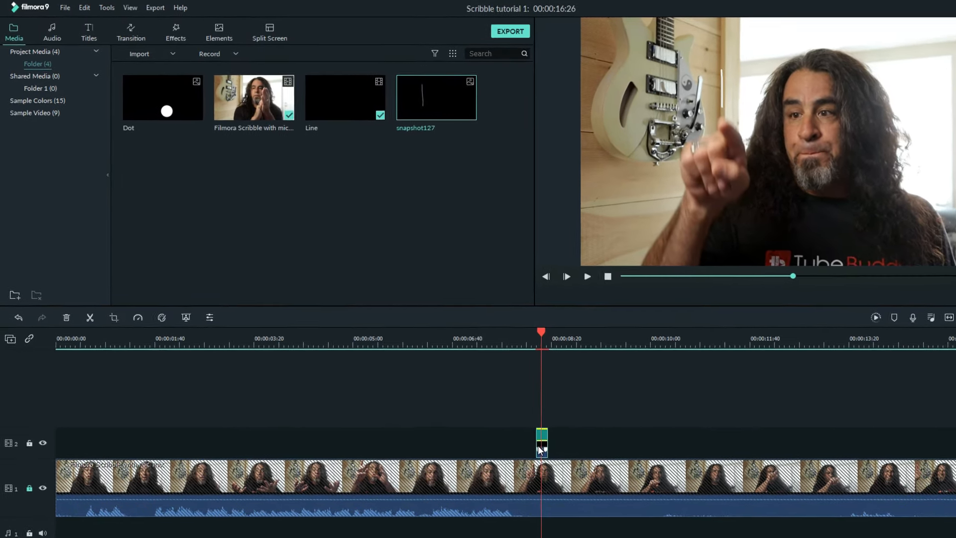
{"action": "double_click", "coordinate": [483, 386]}
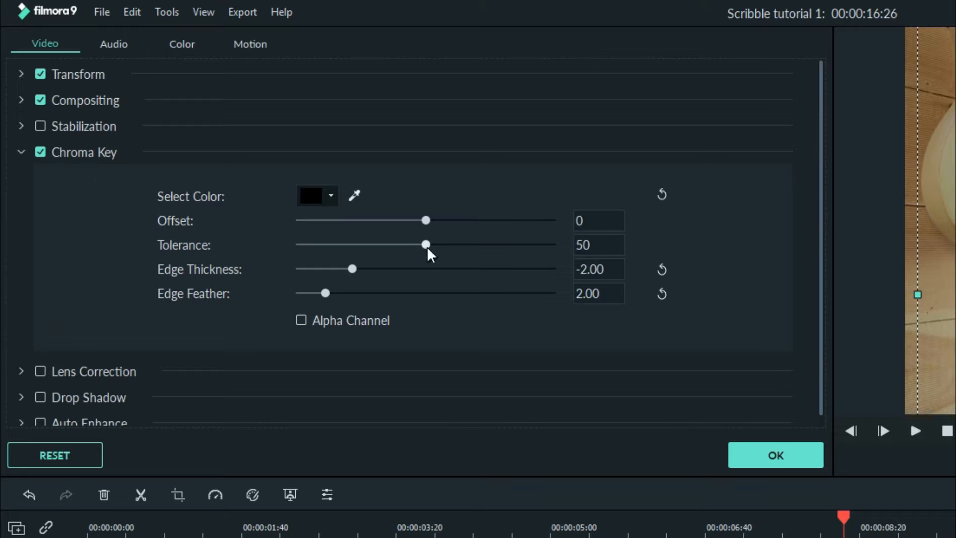
{"action": "left_click_drag", "start_coordinate": [352, 269], "coordinate": [518, 267]}
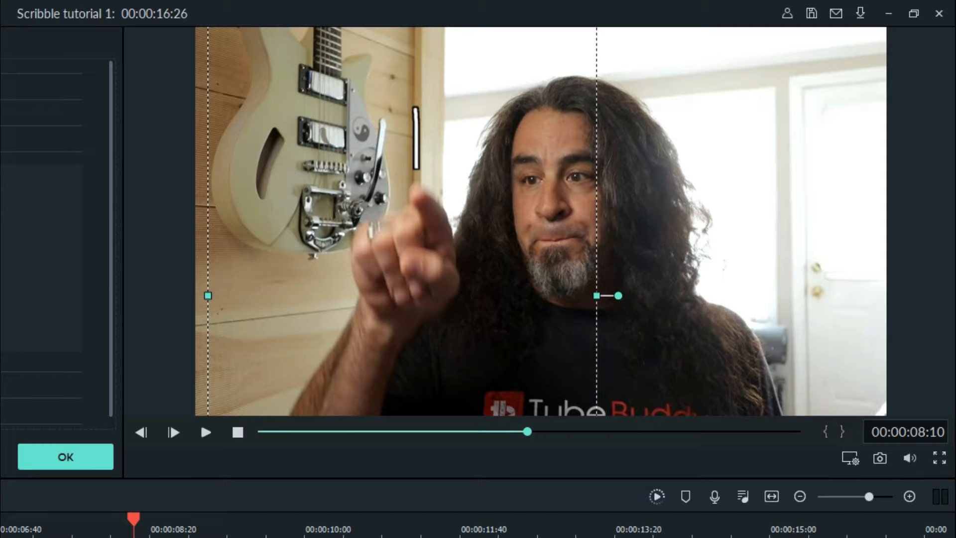
{"action": "left_click", "coordinate": [202, 428]}
{"action": "left_click", "coordinate": [203, 521]}
{"action": "left_click_drag", "start_coordinate": [204, 520], "coordinate": [138, 515]}
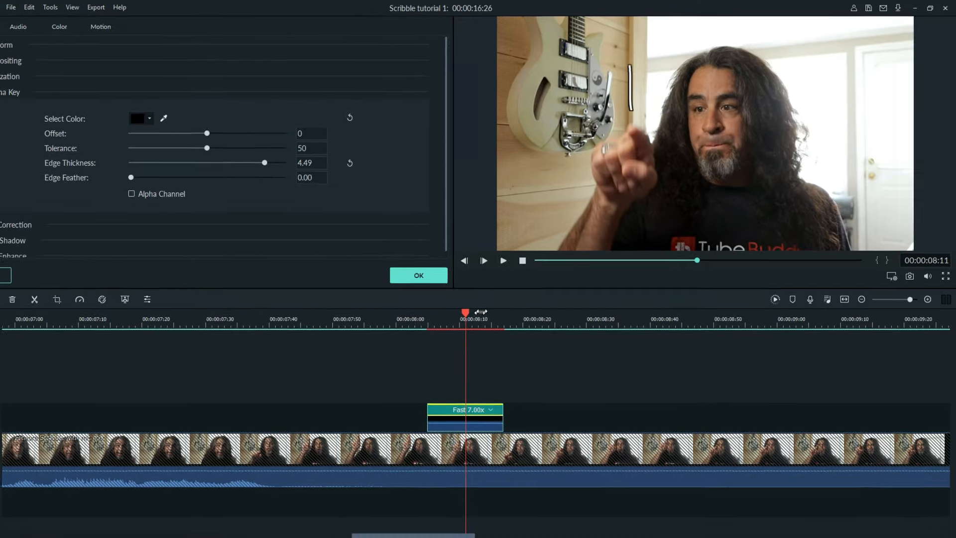
Take a new snapshot of the line at 00:00:08:16 with the footage on video track 1 hidden, and show that track again.
{"action": "left_click", "coordinate": [496, 320]}
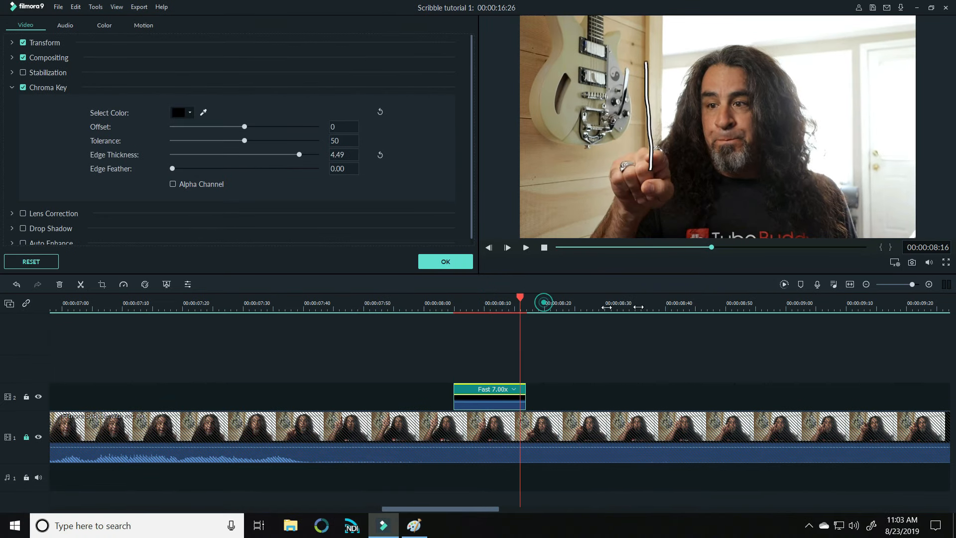
{"action": "left_click", "coordinate": [928, 285]}
{"action": "left_click", "coordinate": [529, 264]}
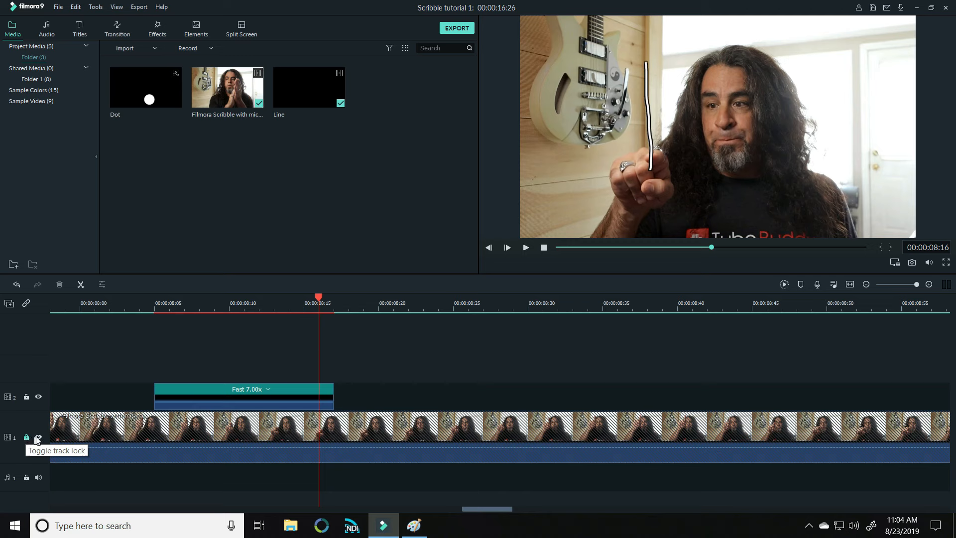
{"action": "left_click", "coordinate": [39, 438]}
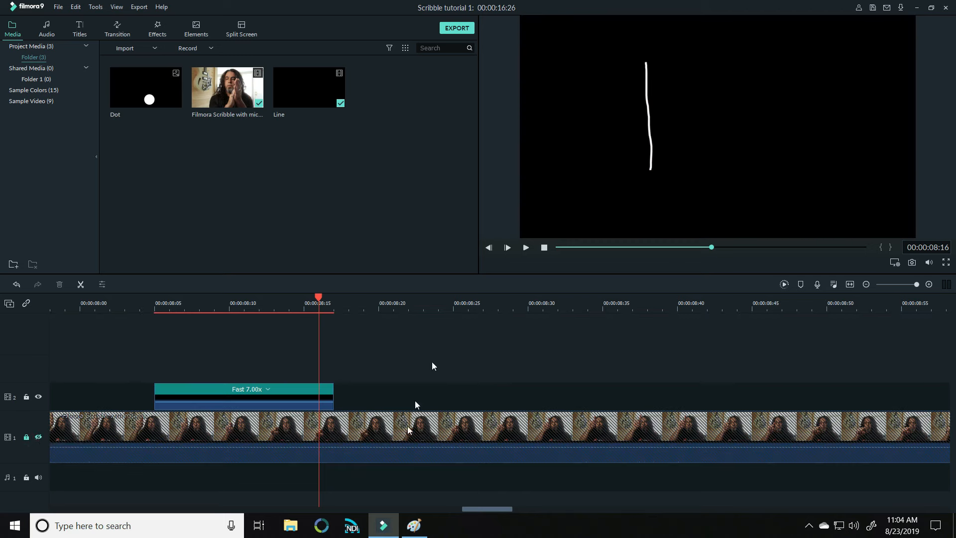
{"action": "left_click", "coordinate": [912, 263]}
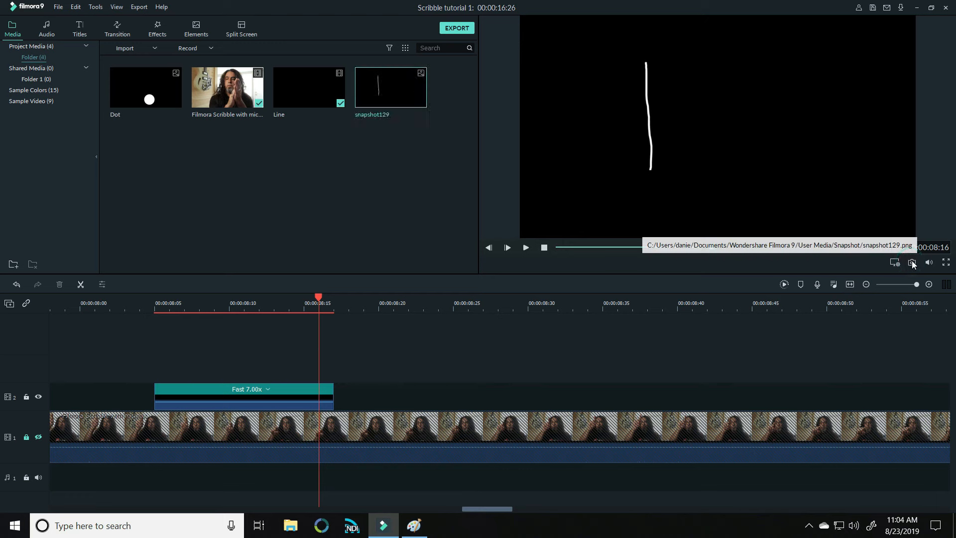
{"action": "left_click", "coordinate": [39, 437]}
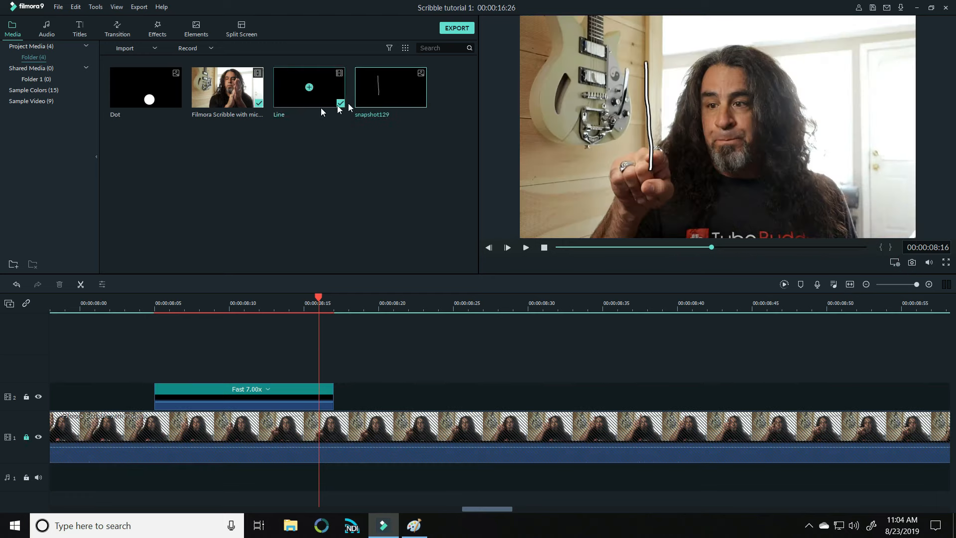
Place snapshot129 directly after the Line clip on video track 2 and extend it until shortly before the footage ends.
{"action": "left_click_drag", "start_coordinate": [365, 94], "coordinate": [333, 421]}
{"action": "left_click", "coordinate": [248, 307]}
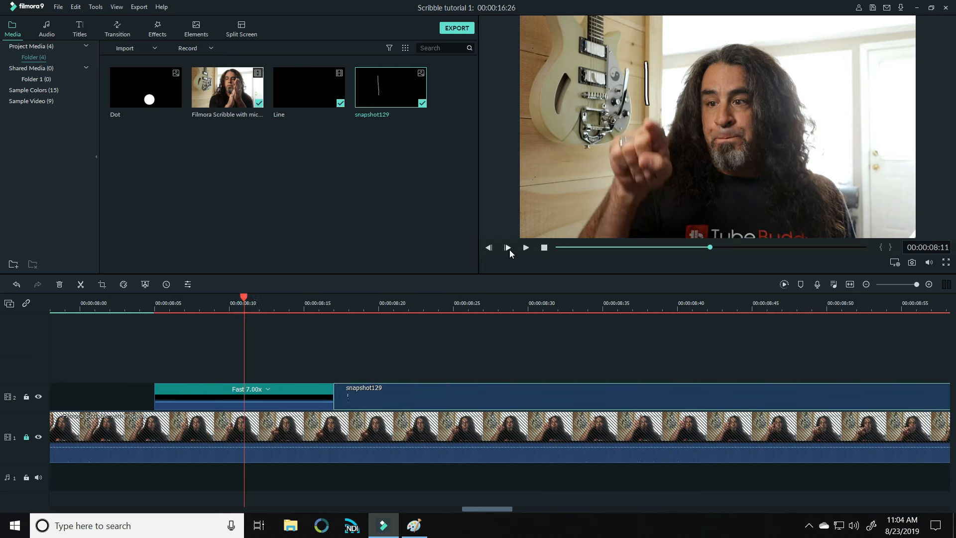
{"action": "left_click", "coordinate": [526, 248]}
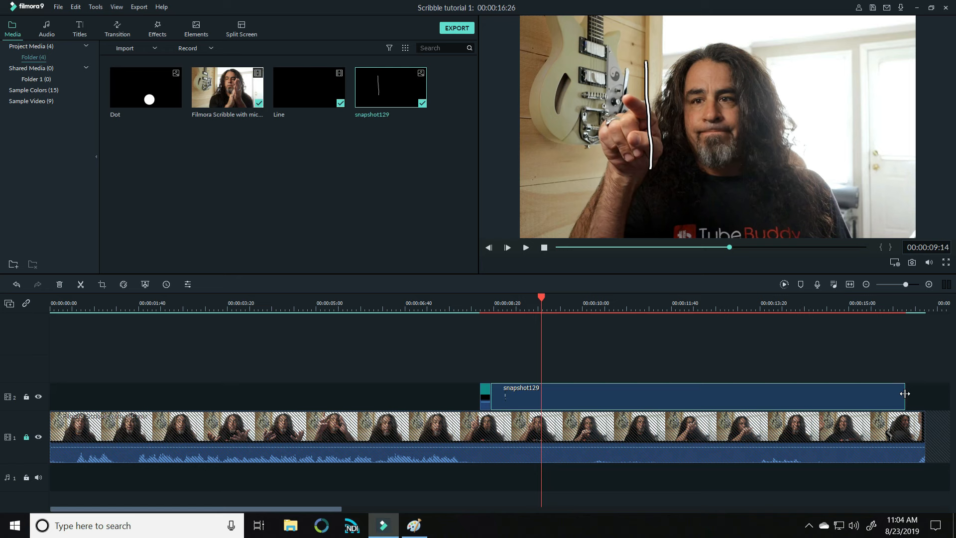
{"action": "left_click_drag", "start_coordinate": [904, 394], "coordinate": [921, 396]}
{"action": "left_click", "coordinate": [480, 304]}
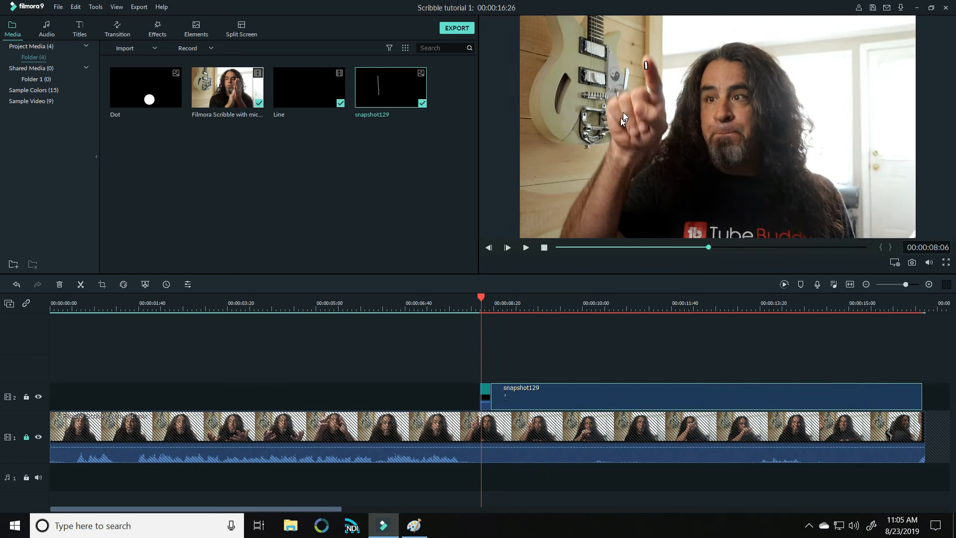
Copy the Line and snapshot129 clips on video track 2 and add a third video track to the timeline.
{"action": "left_click", "coordinate": [487, 396]}
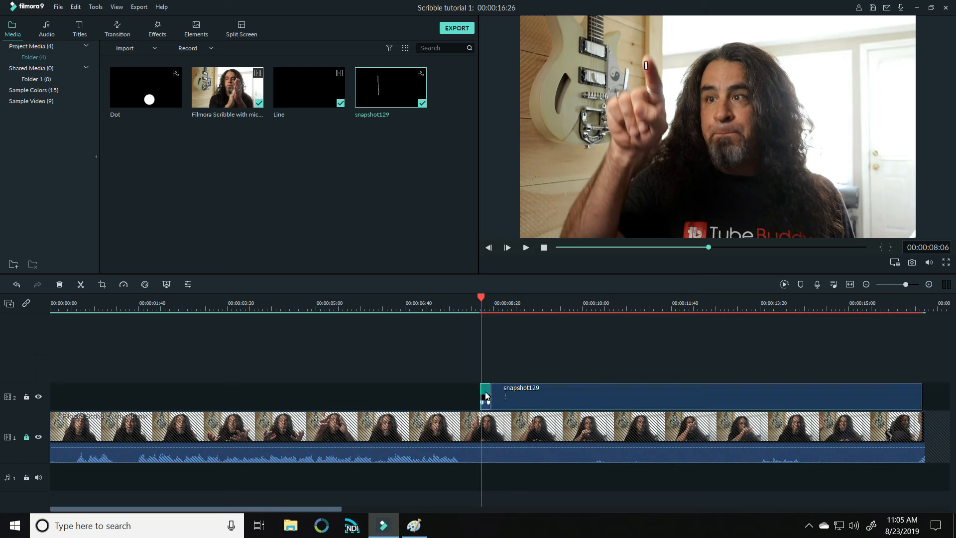
{"action": "left_click", "coordinate": [558, 398]}
{"action": "right_click", "coordinate": [559, 395]}
{"action": "left_click", "coordinate": [587, 413]}
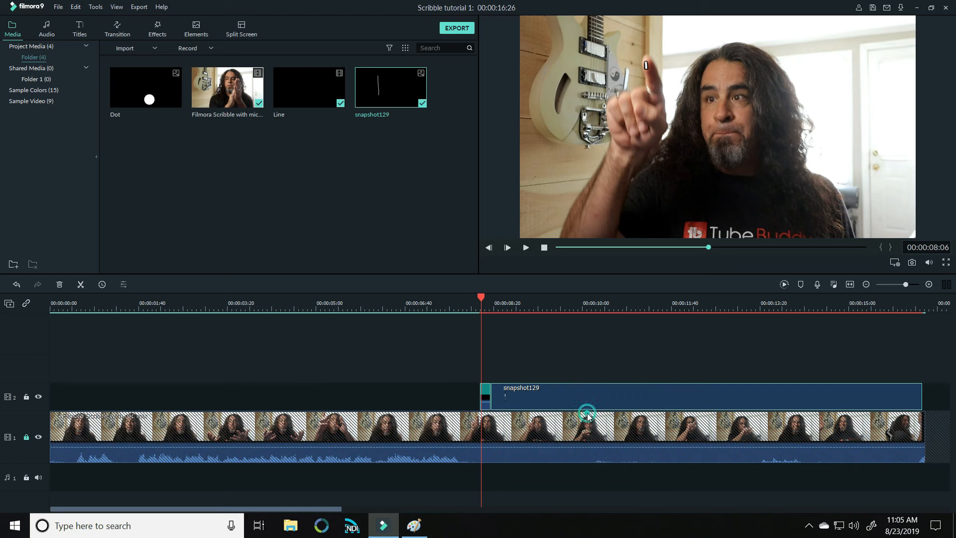
{"action": "left_click", "coordinate": [9, 305]}
{"action": "left_click", "coordinate": [26, 310]}
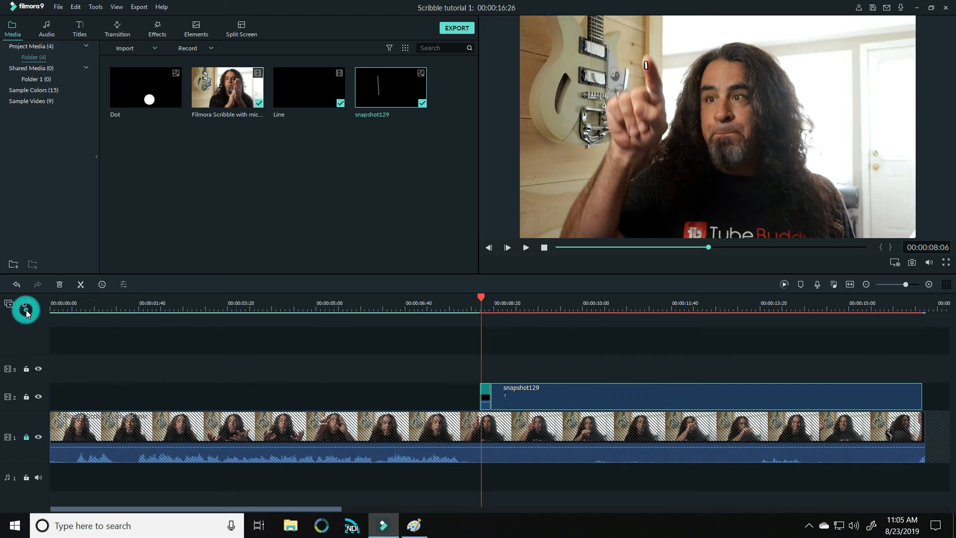
{"action": "left_click", "coordinate": [37, 377]}
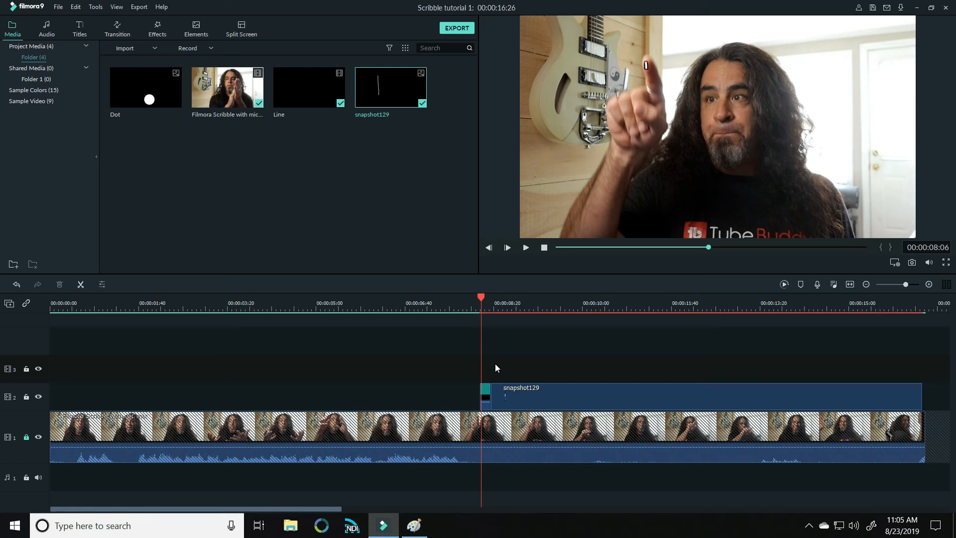
Paste the Line clip onto video track 3 and move it to start at 00:00:08:38.
{"action": "right_click", "coordinate": [524, 359]}
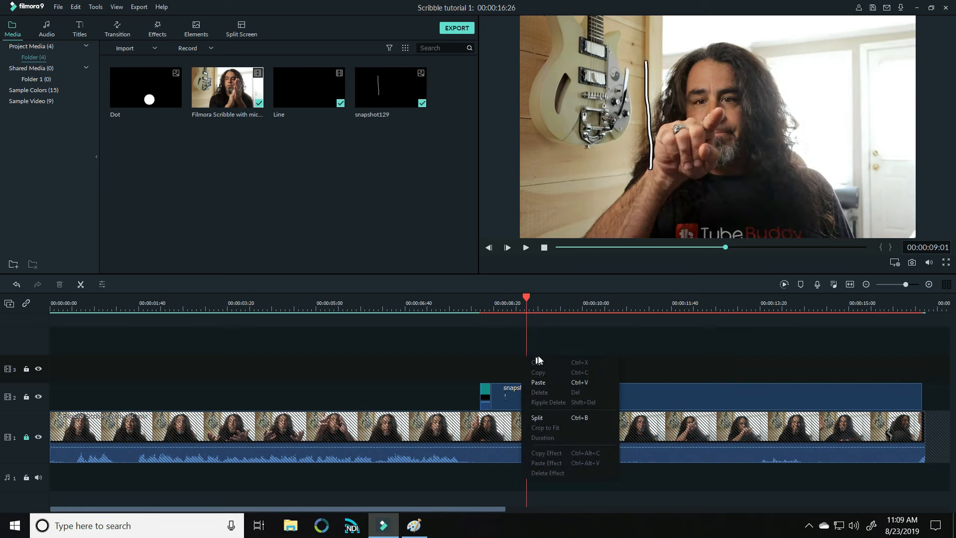
{"action": "left_click", "coordinate": [538, 381]}
{"action": "left_click_drag", "start_coordinate": [537, 301], "coordinate": [510, 289]}
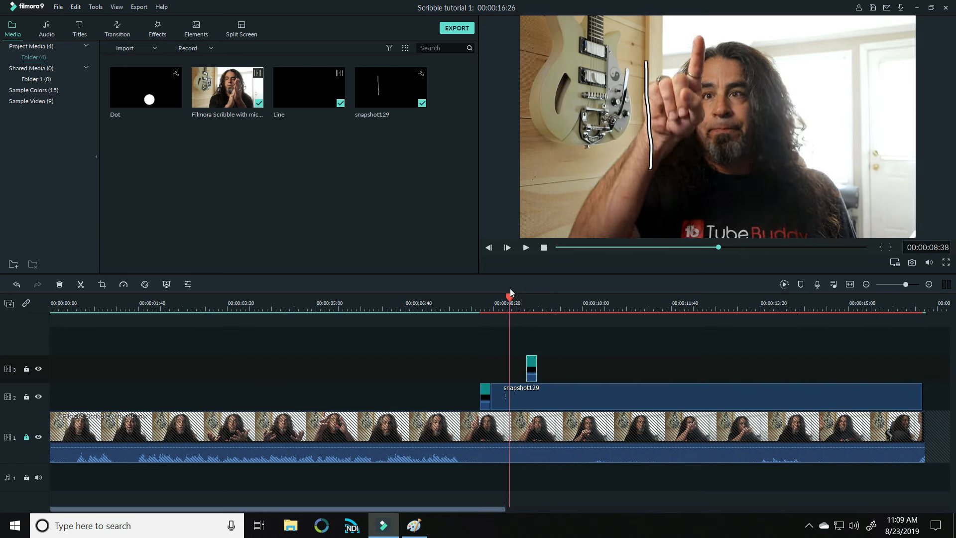
{"action": "right_click", "coordinate": [531, 366]}
{"action": "left_click", "coordinate": [531, 362]}
{"action": "left_click", "coordinate": [531, 362]}
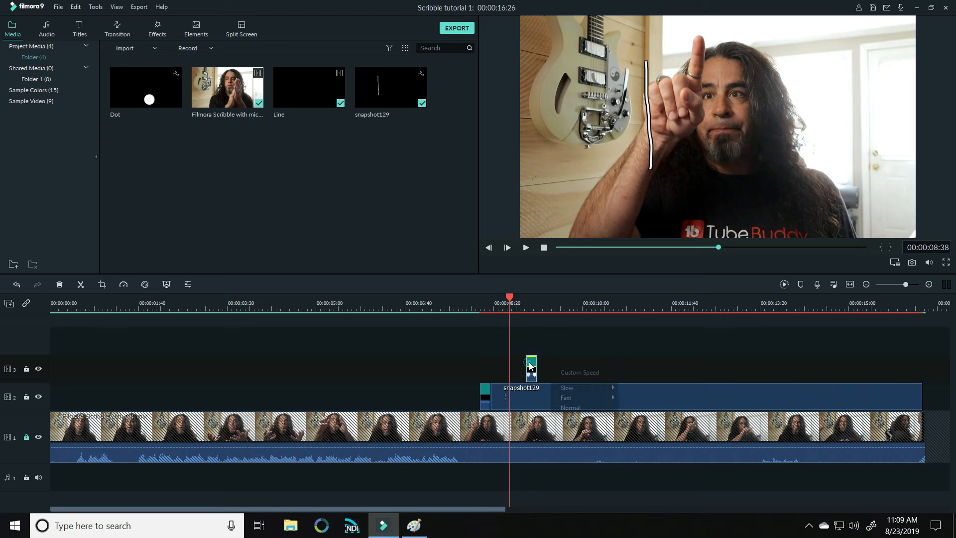
{"action": "left_click_drag", "start_coordinate": [538, 303], "coordinate": [706, 300]}
{"action": "left_click_drag", "start_coordinate": [634, 379], "coordinate": [536, 375]}
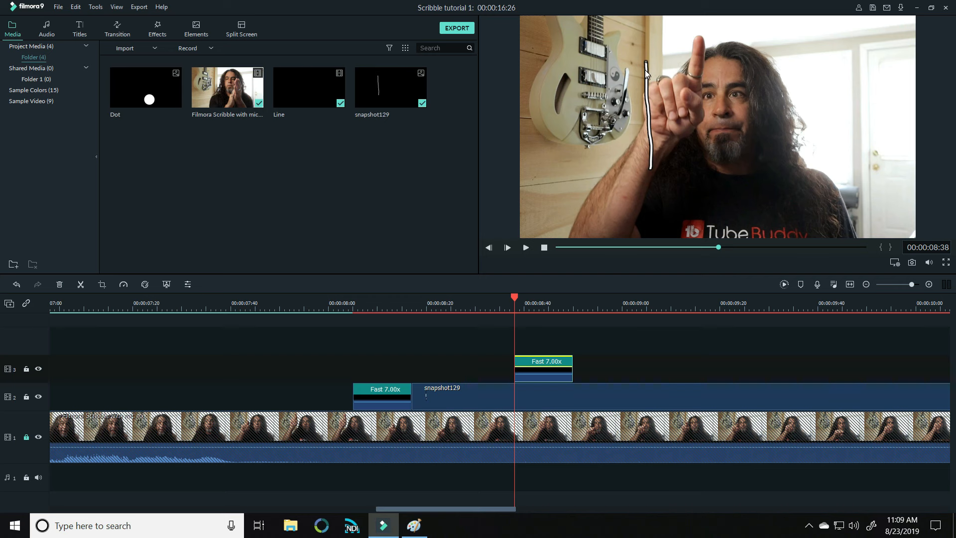
Lock video track 2, which holds the original Line and snapshot129 clips.
{"action": "left_click", "coordinate": [26, 396]}
{"action": "scroll", "coordinate": [199, 426], "scroll_direction": "left", "scroll_amount": 5}
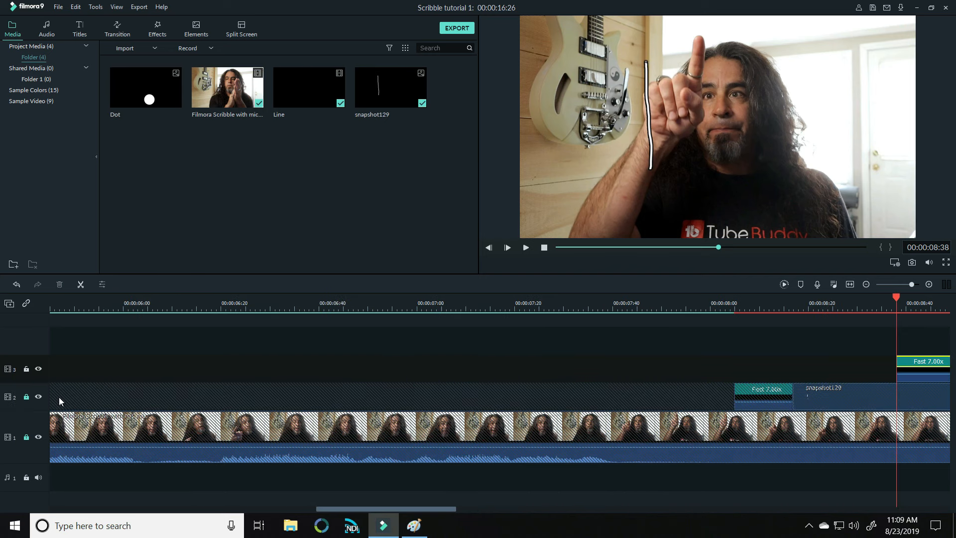
{"action": "key", "text": "ctrl+minus"}
{"action": "key", "text": "ctrl+minus"}
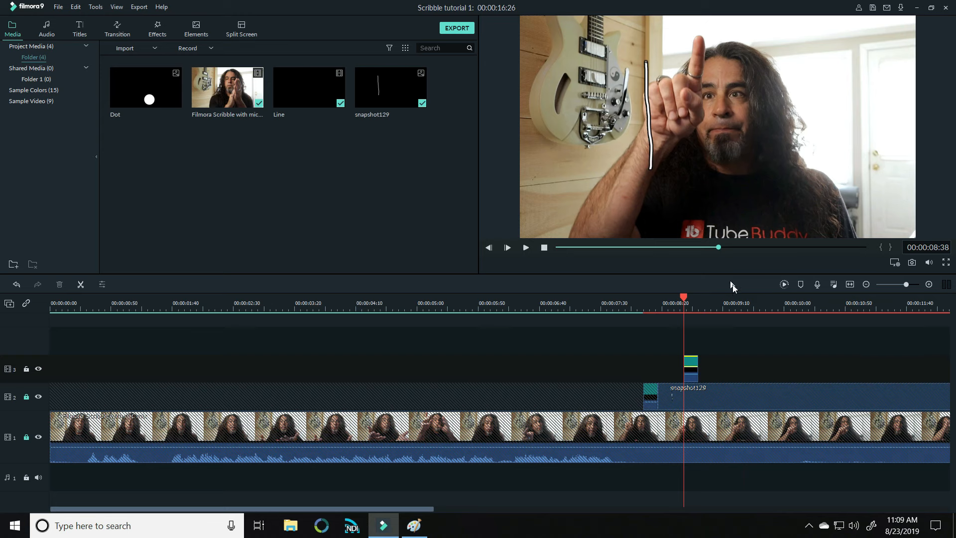
At 00:00:08:43, move the pasted line in the preview sideways onto the presenter's raised finger.
{"action": "left_click_drag", "start_coordinate": [685, 297], "coordinate": [690, 297]}
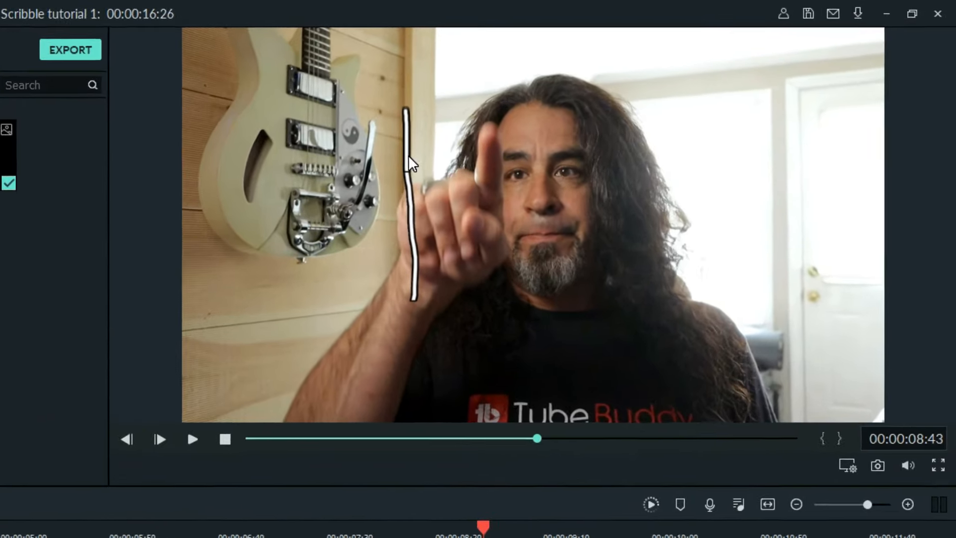
{"action": "left_click", "coordinate": [648, 89]}
{"action": "left_click_drag", "start_coordinate": [336, 176], "coordinate": [427, 172]}
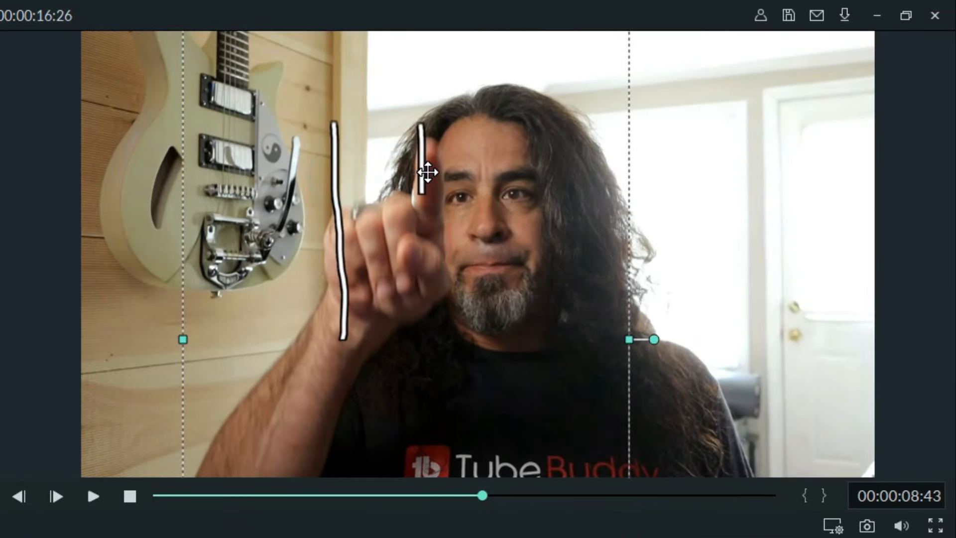